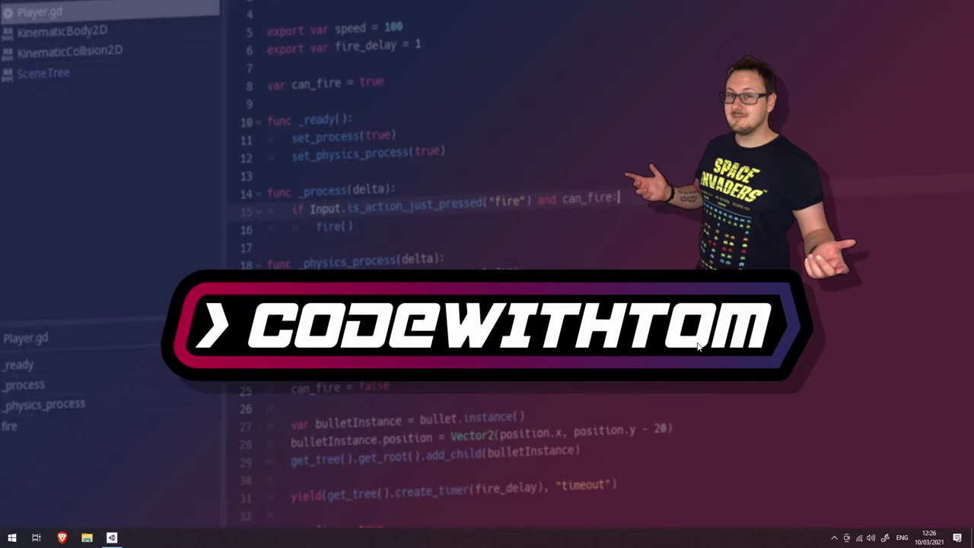
Switch to Unity Hub and start a new project from the 3D template, named NakamaDemo
click(111, 537)
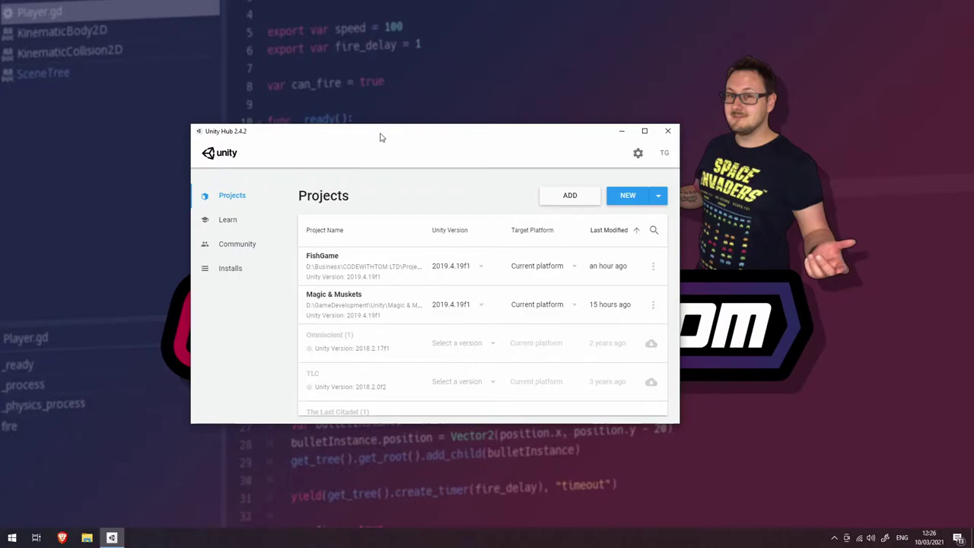
click(631, 199)
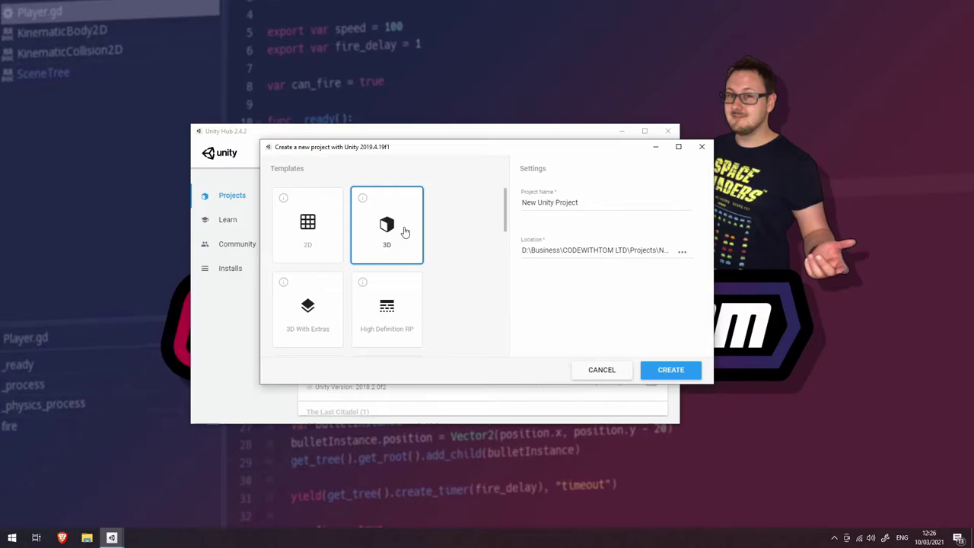
click(563, 203)
key(ctrl+a)
text(Na)
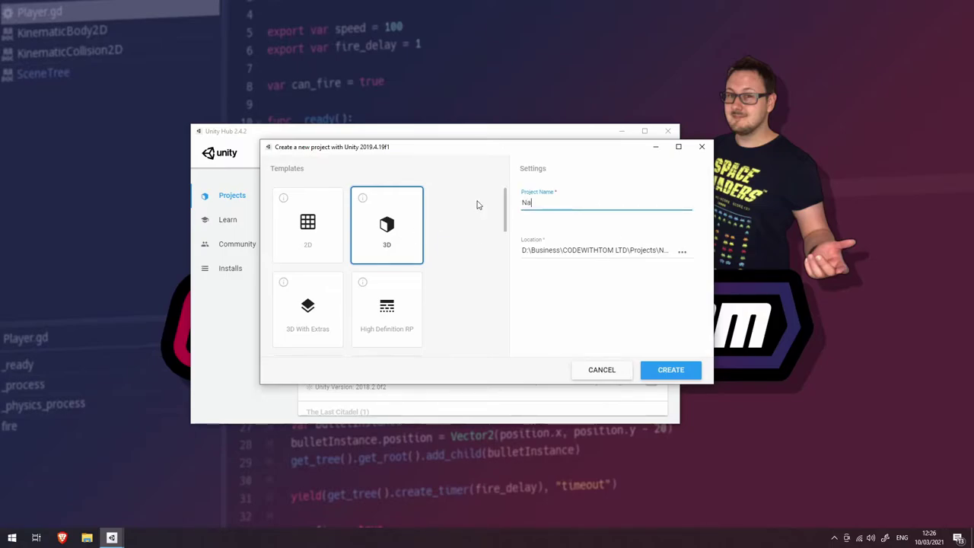
text(kamaDemo)
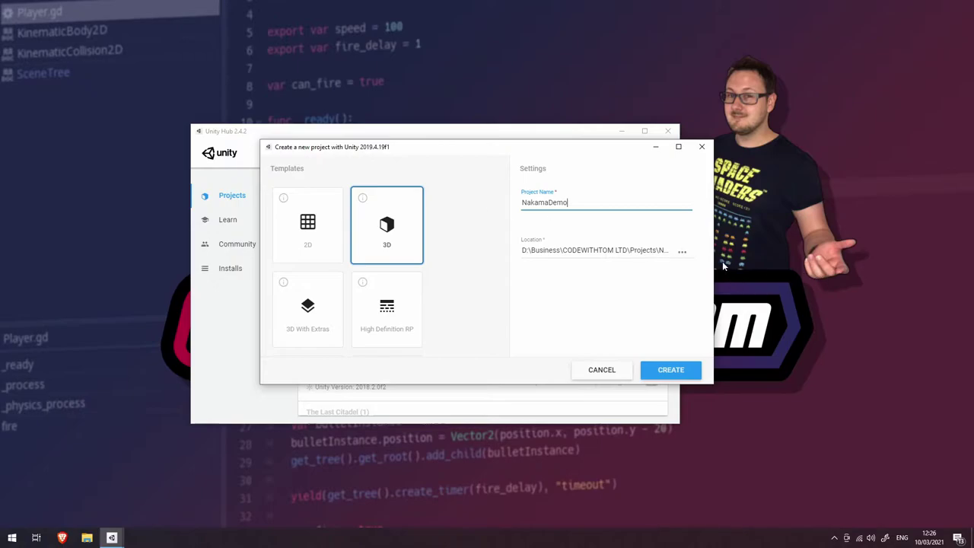
Set the project location to D:\GameDevelopment\Unity and create the project
click(682, 250)
click(305, 348)
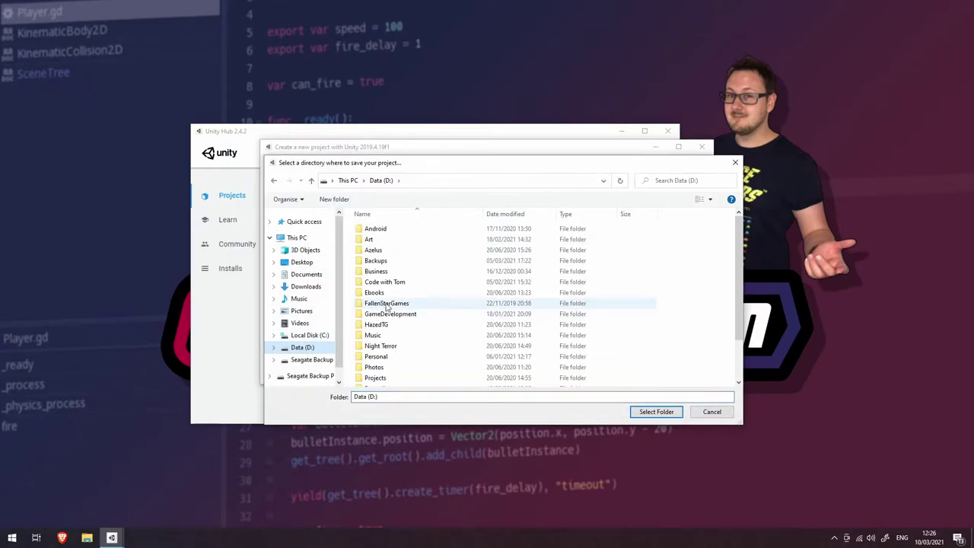
double_click(384, 313)
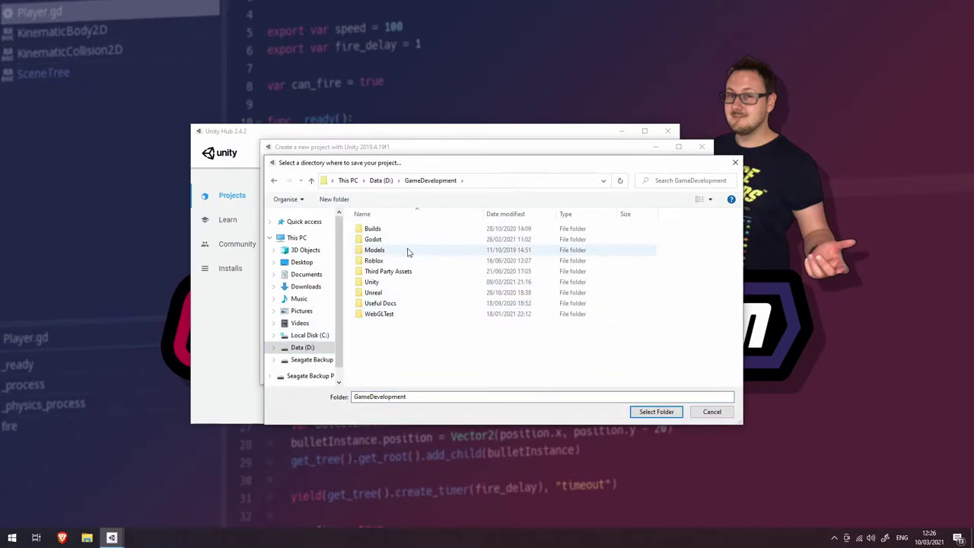
double_click(372, 281)
click(656, 412)
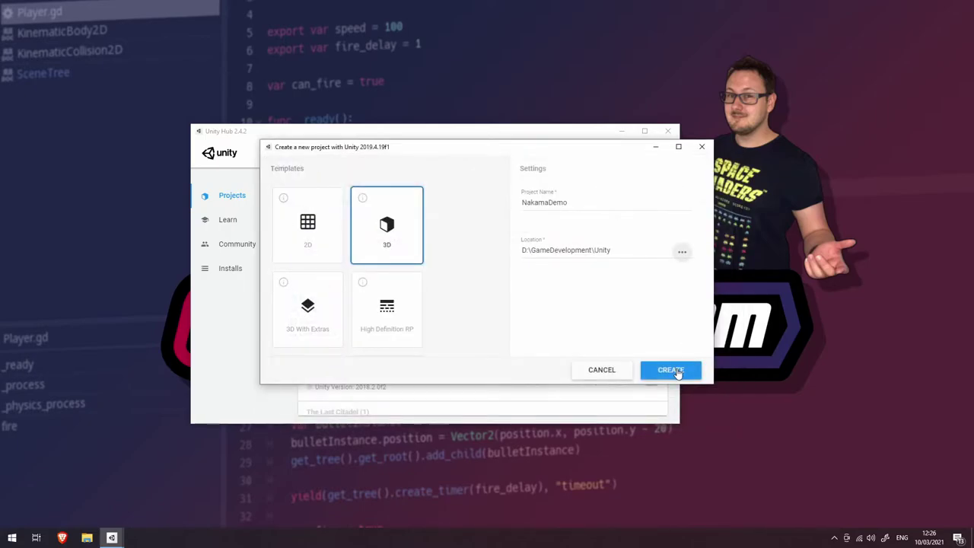
click(670, 369)
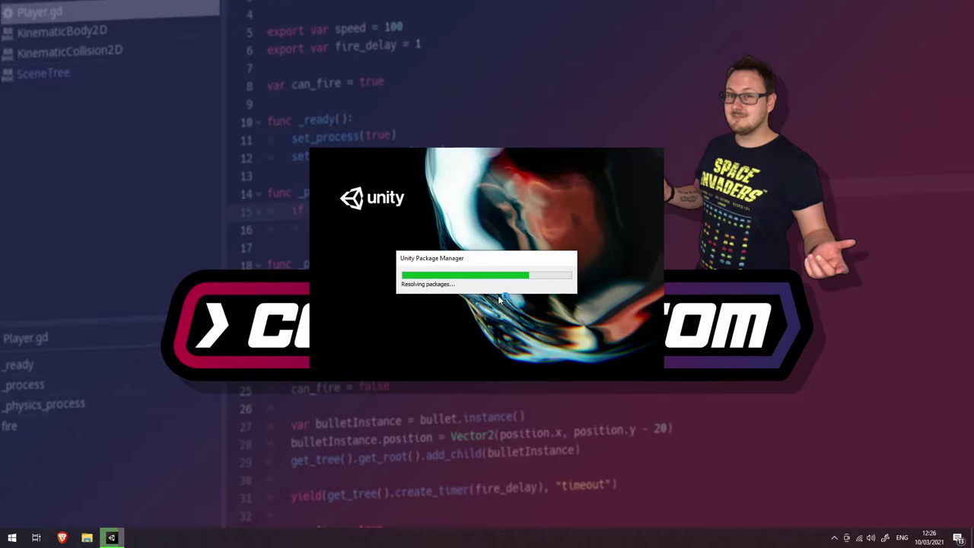
Switch to the Brave browser and open github.com/heroiclabs/nakama-unity
click(65, 539)
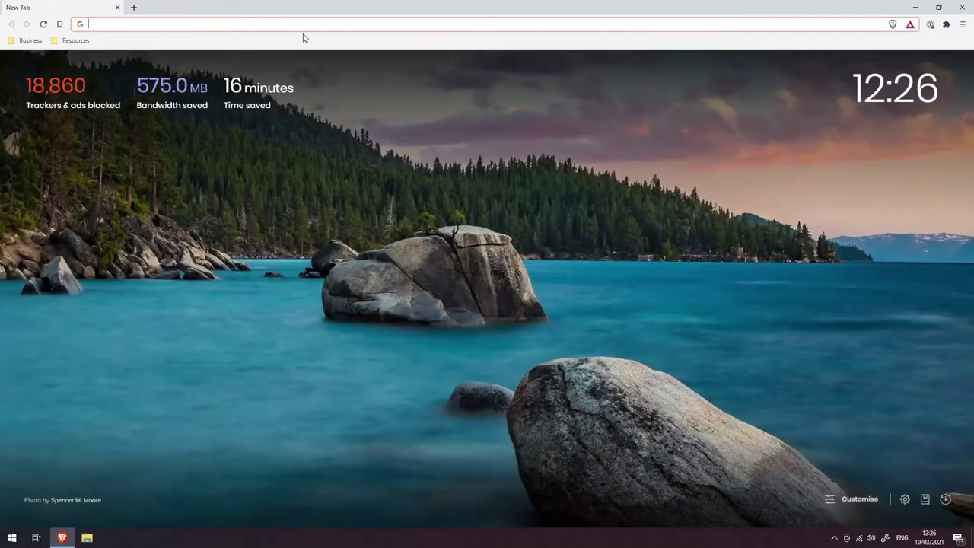
click(301, 28)
text(github.com)
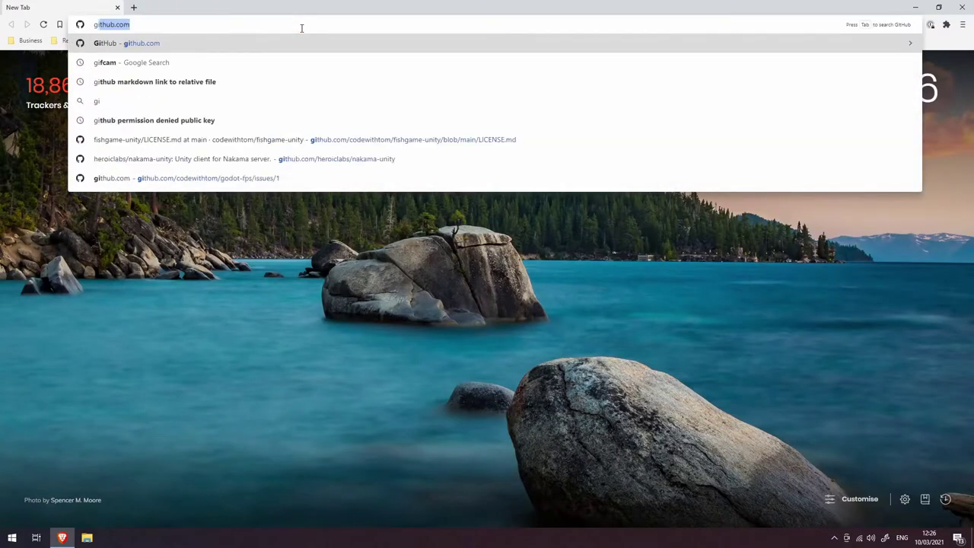
text(/)
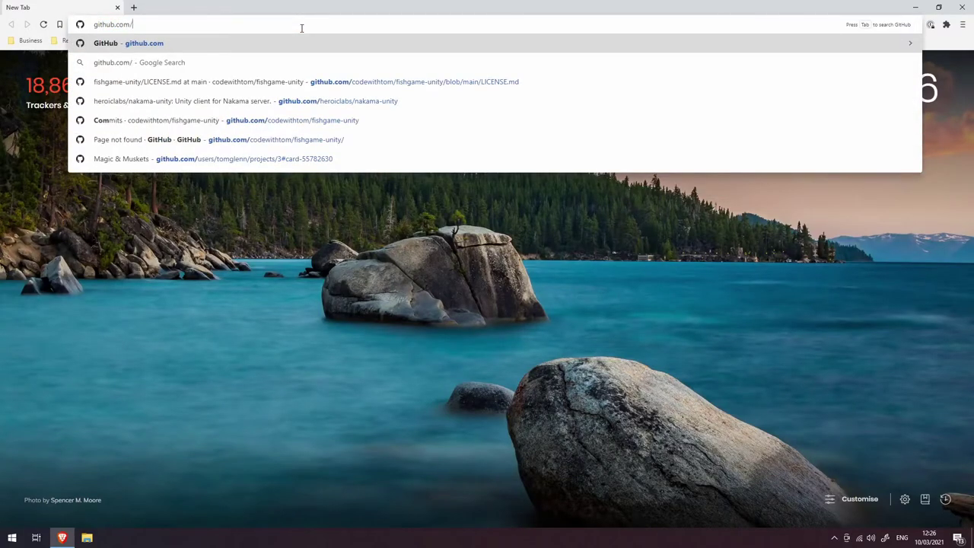
text(heroiclabs/)
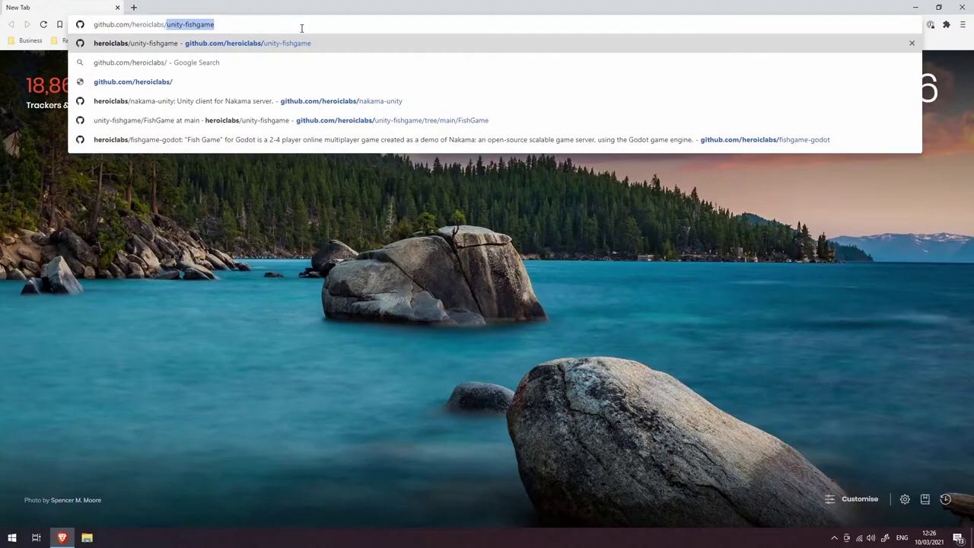
text(nakama-unity)
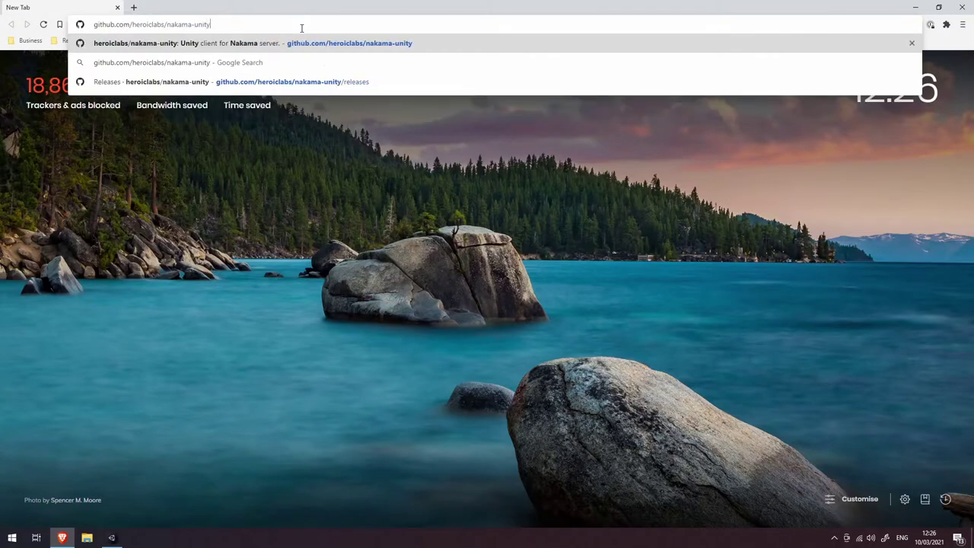
key(Return)
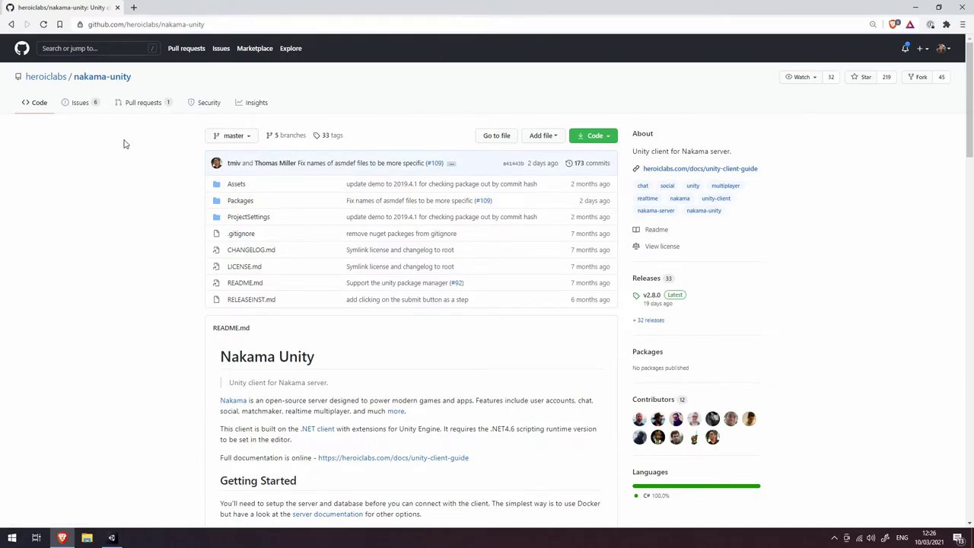
Copy the com.heroiclabs.nakama-unity dependency line from the README's Installing the SDK section
scroll(126, 160, down, 3)
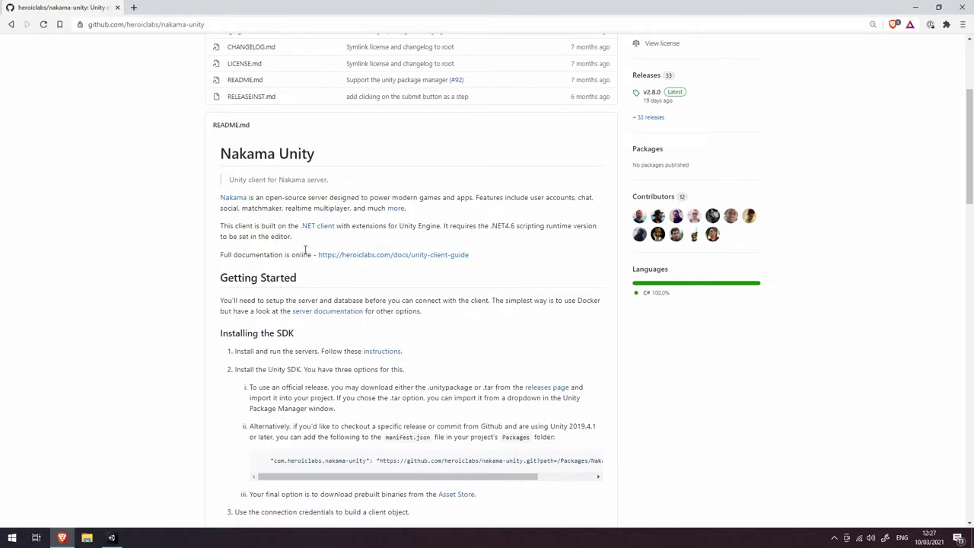
scroll(305, 249, down, 2)
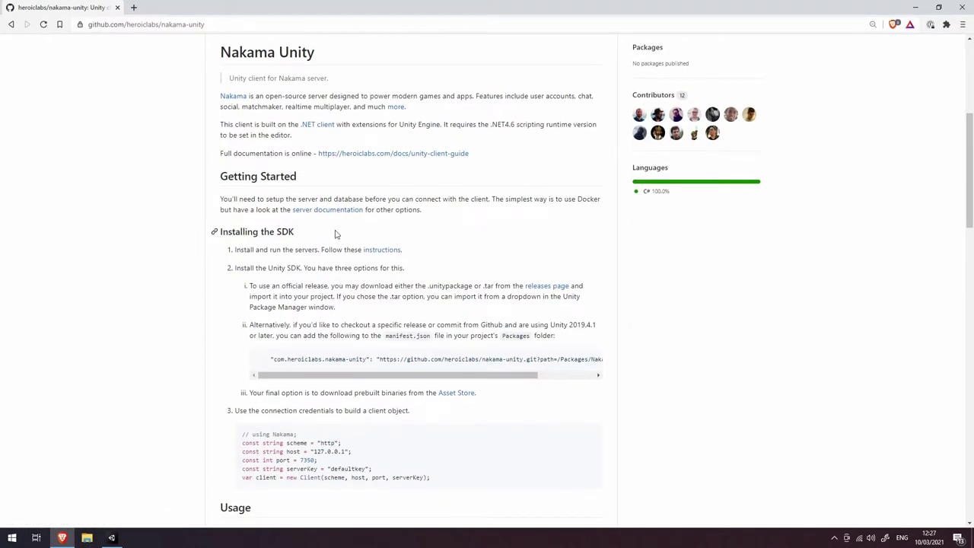
scroll(466, 236, down, 1)
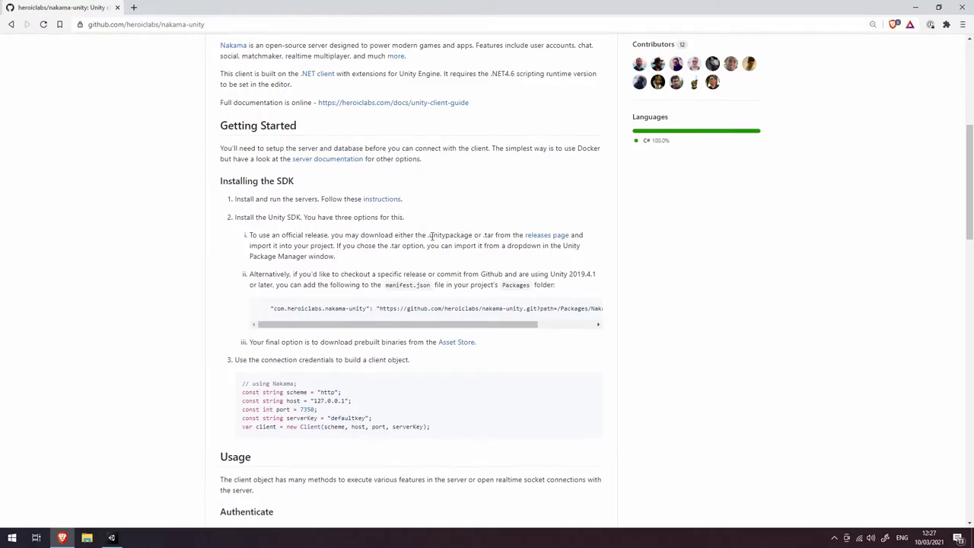
drag(427, 237, 496, 237)
drag(269, 308, 614, 312)
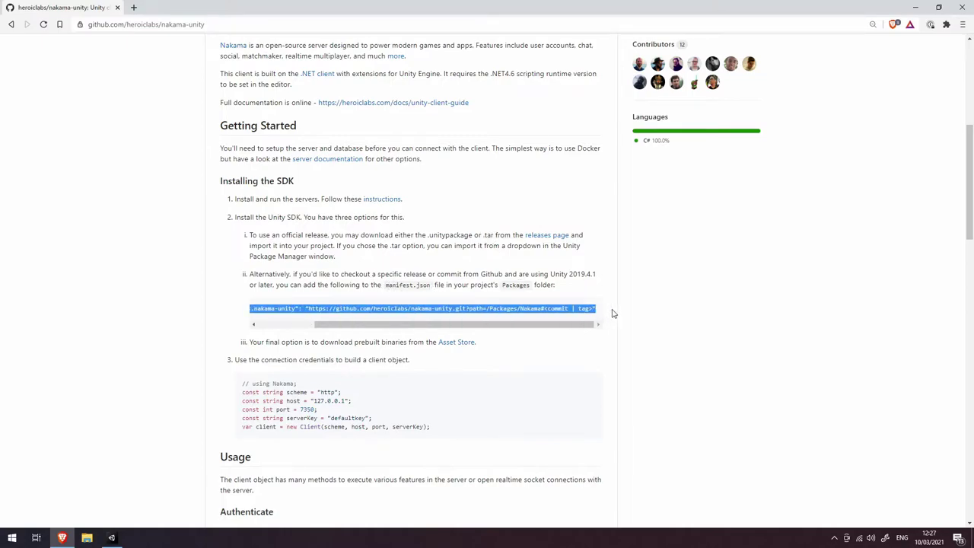
right_click(542, 308)
click(562, 320)
drag(386, 285, 434, 285)
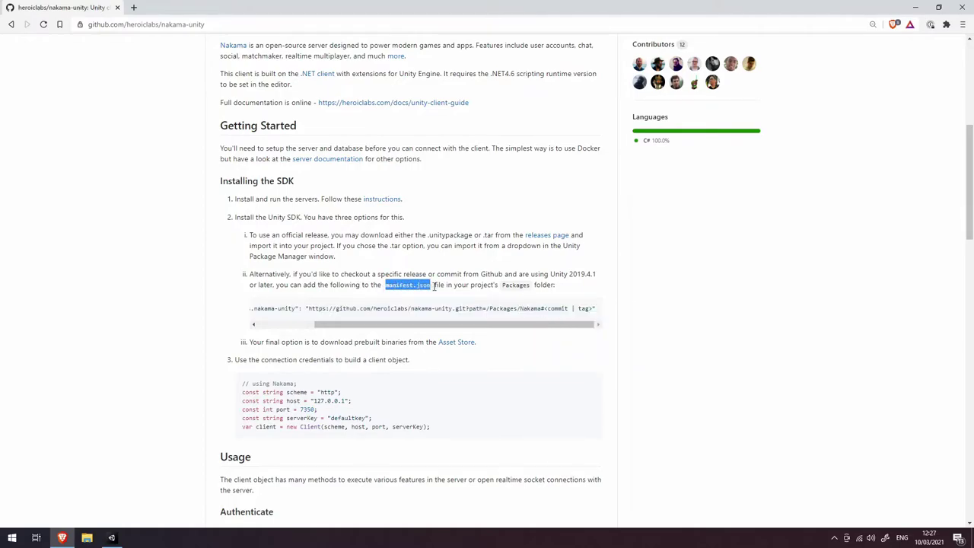
click(455, 285)
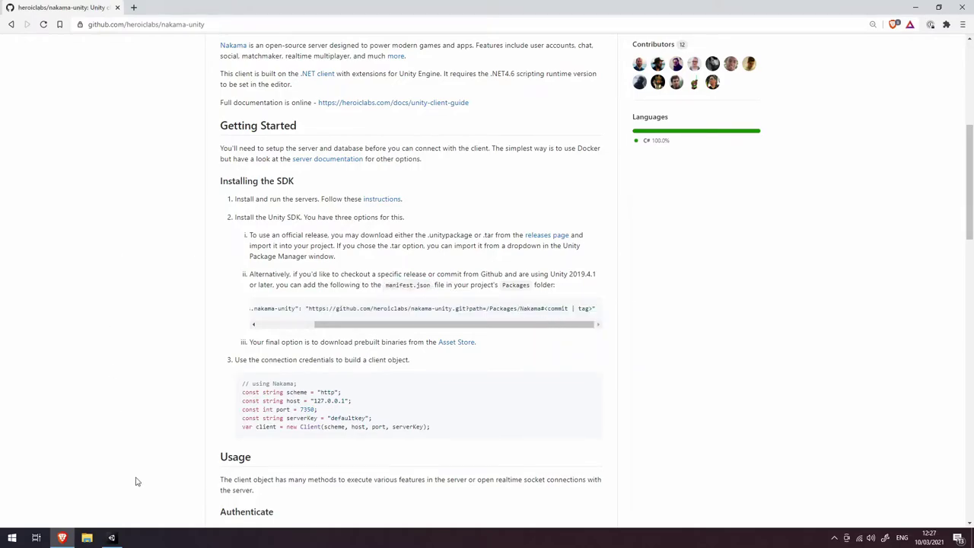
Switch to the Unity editor, reveal the project in File Explorer, and open manifest.json from its Packages folder in Visual Studio Code
click(112, 538)
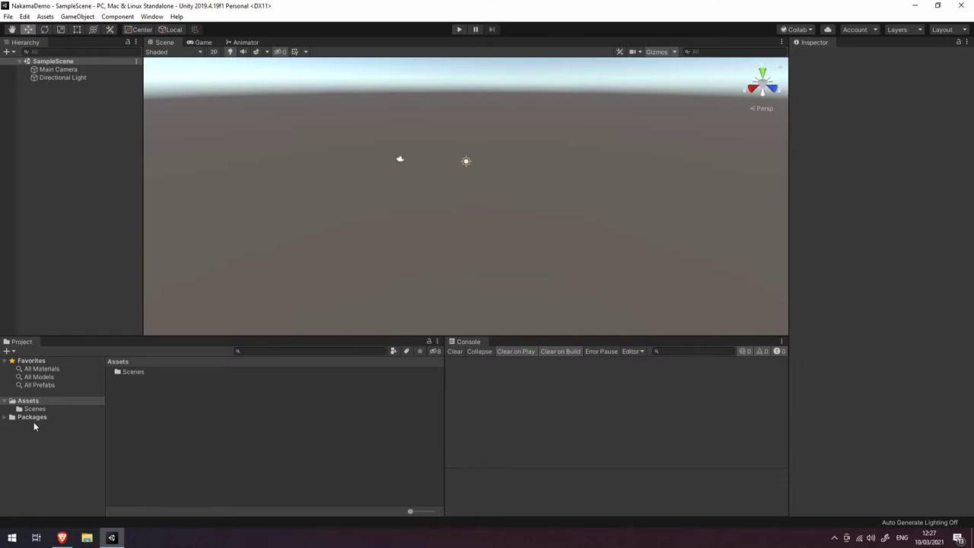
click(58, 403)
right_click(59, 407)
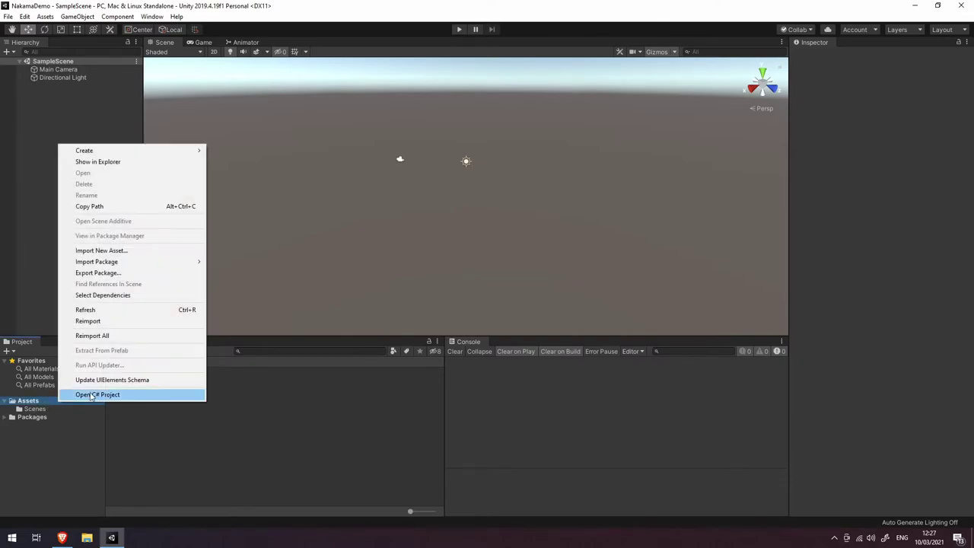
click(122, 162)
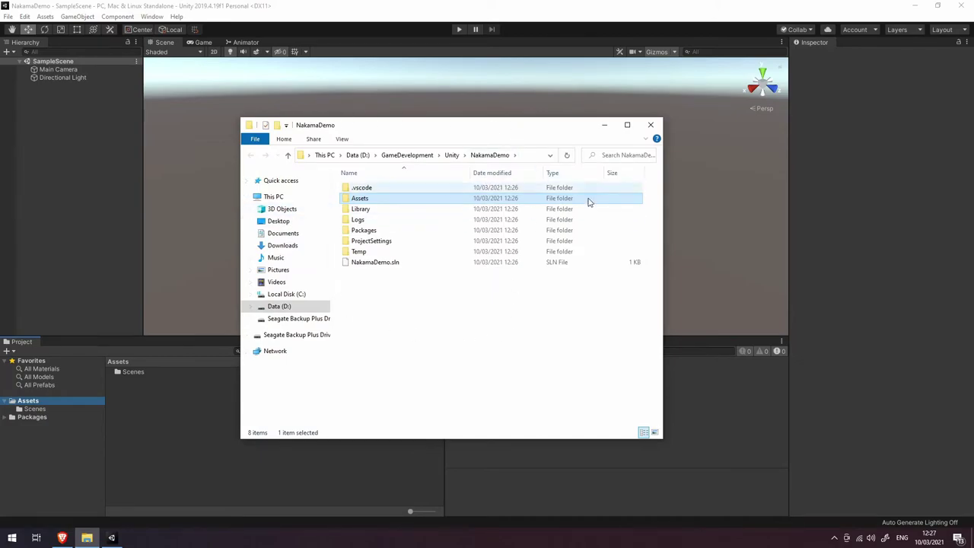
double_click(382, 232)
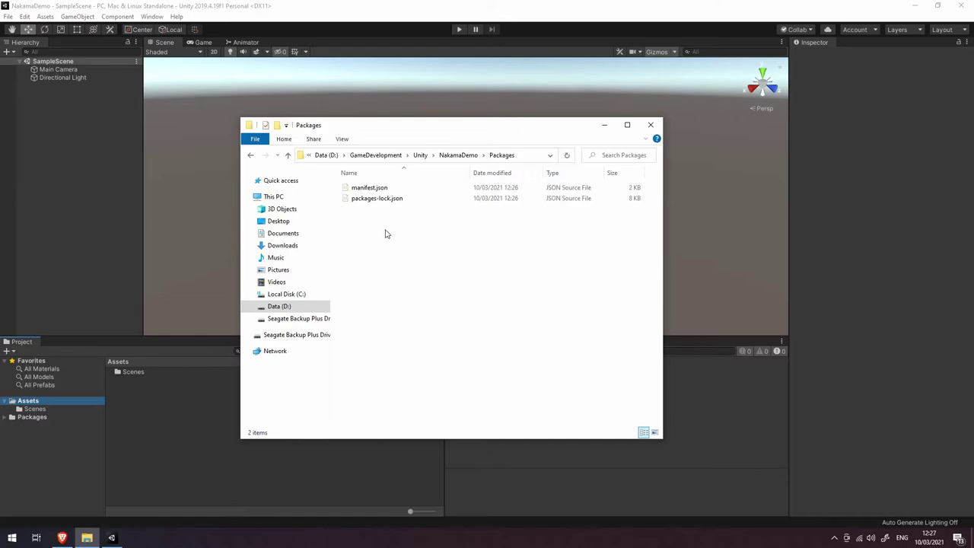
click(393, 190)
right_click(397, 189)
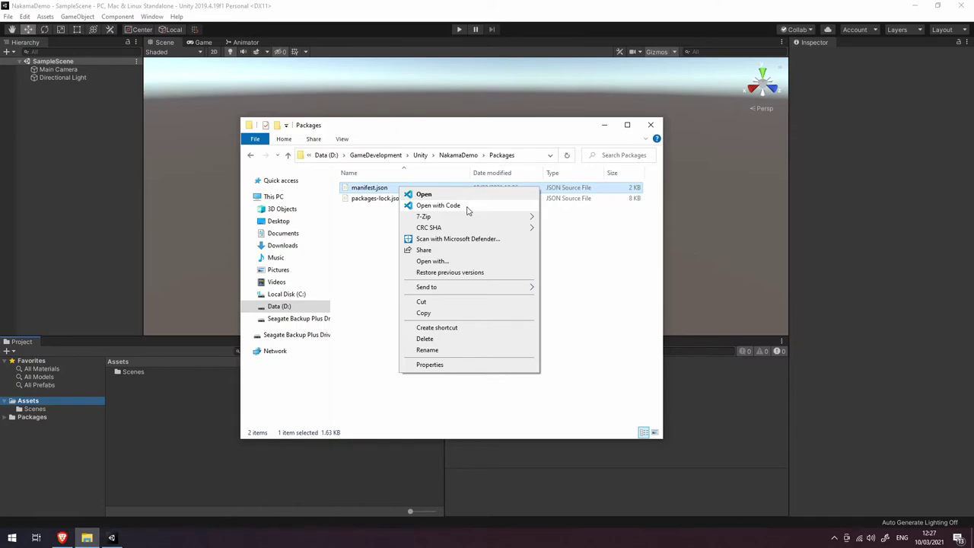
click(468, 207)
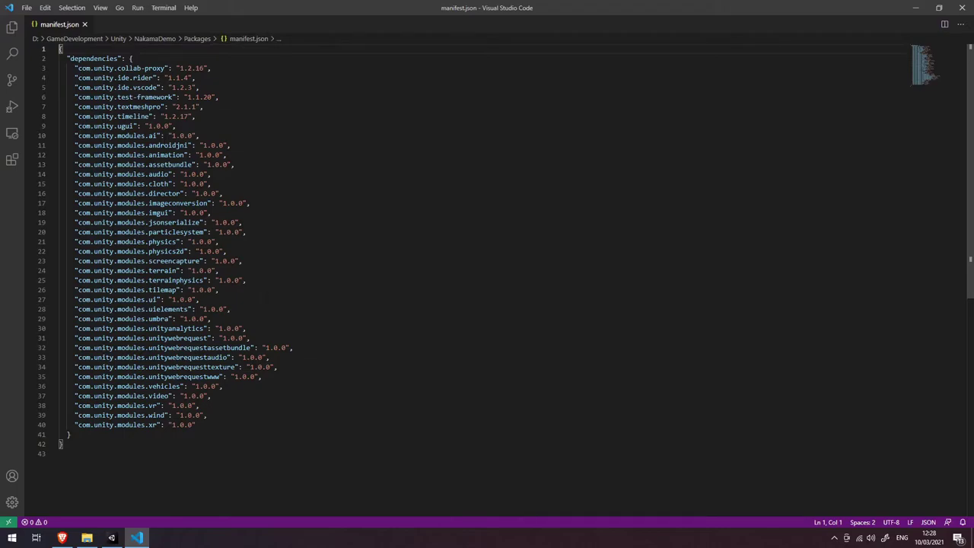
Examine the existing package entries and their com.unity prefix in the dependencies block
drag(74, 68, 30, 69)
click(232, 424)
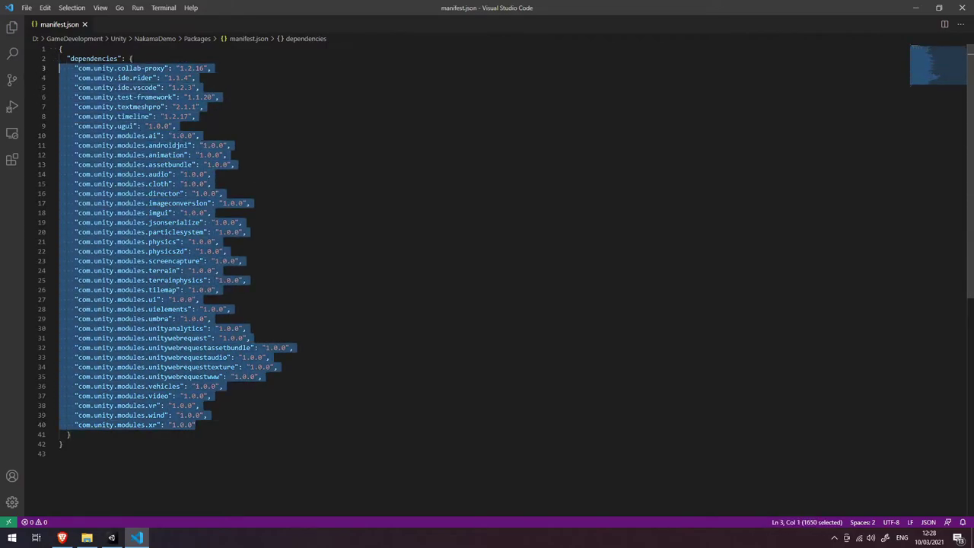
click(78, 68)
key(ctrl+shift+Right)
key(ctrl+shift+Right)
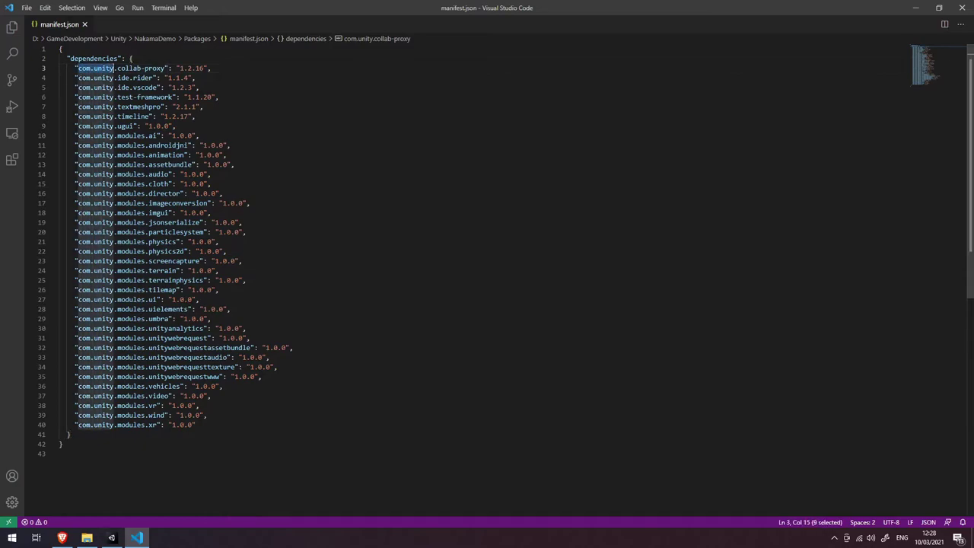
click(137, 67)
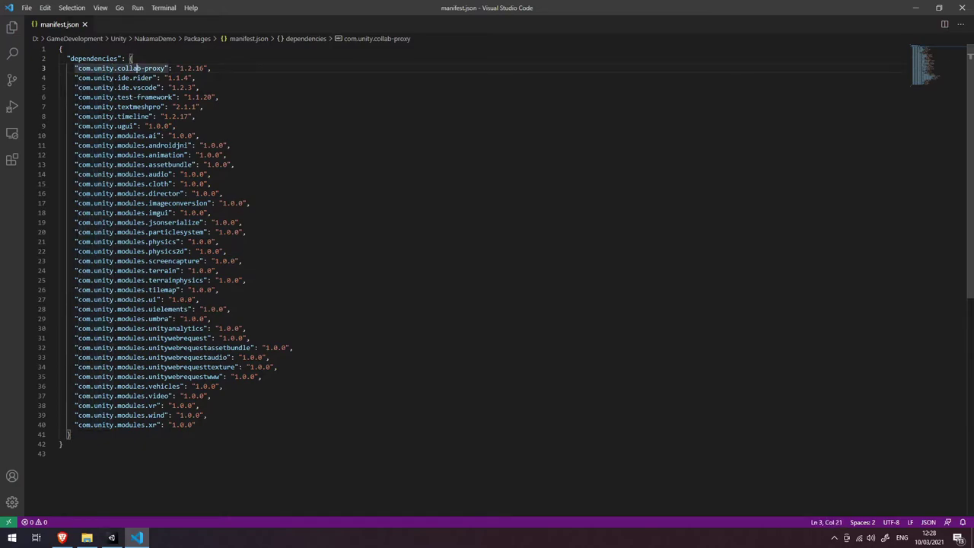
Add a comma after the com.unity.modules.xr entry and paste the copied com.heroiclabs.nakama-unity dependency on a new line below it
click(214, 424)
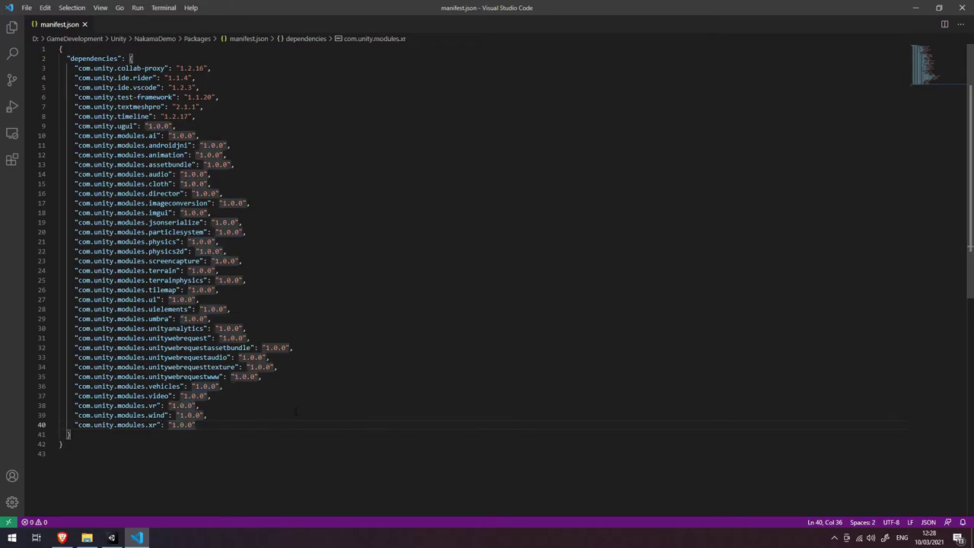
text(,)
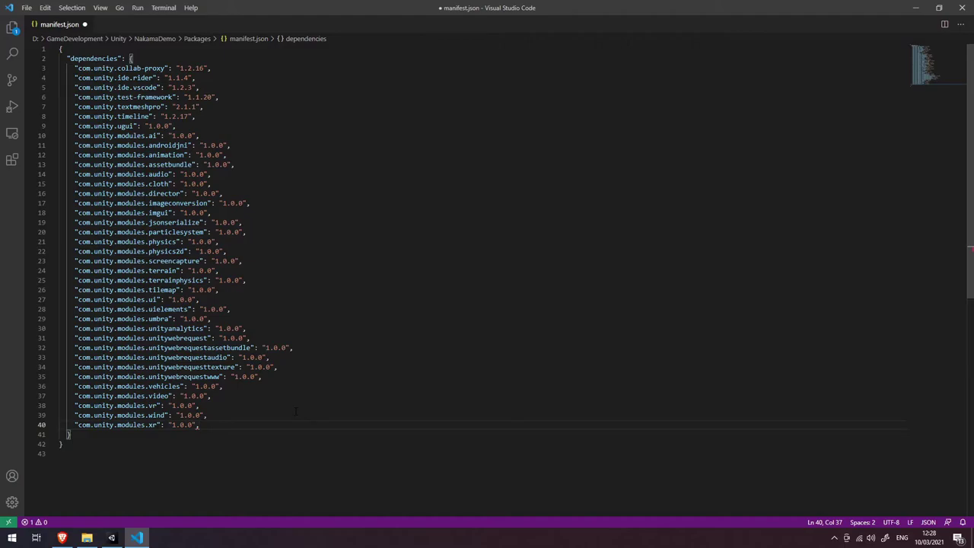
key(Return)
key(ctrl+v)
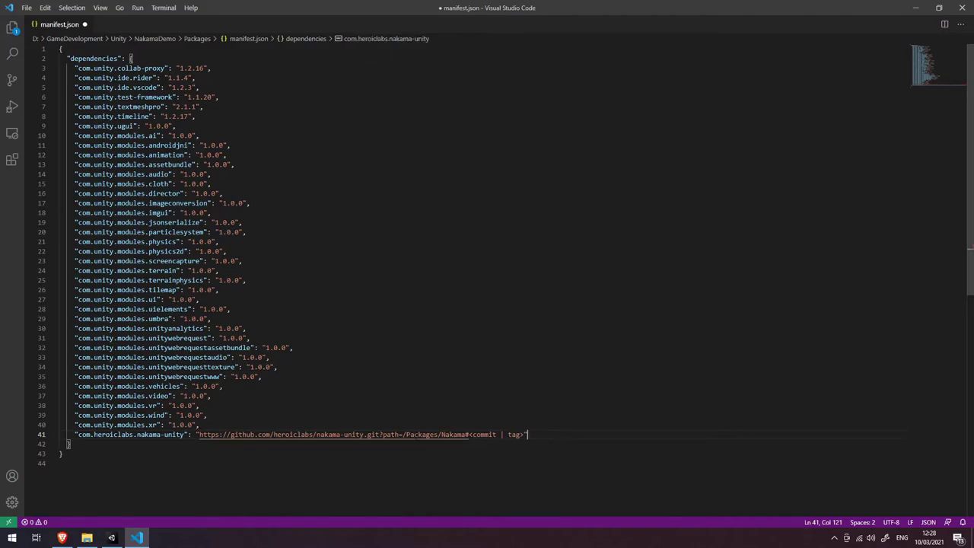
Delete the <commit | tag> placeholder after the # in the nakama-unity package URL
drag(77, 434, 522, 434)
click(525, 435)
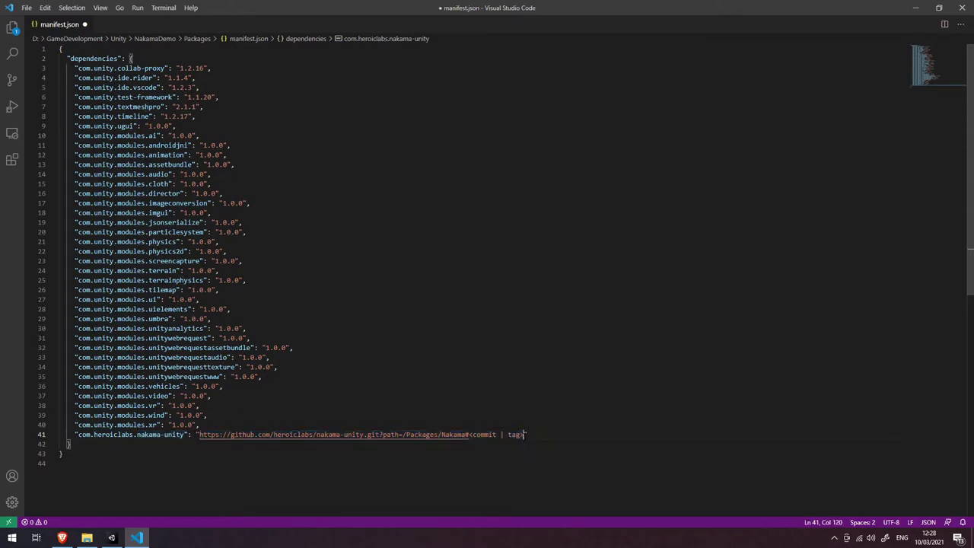
drag(470, 434, 525, 434)
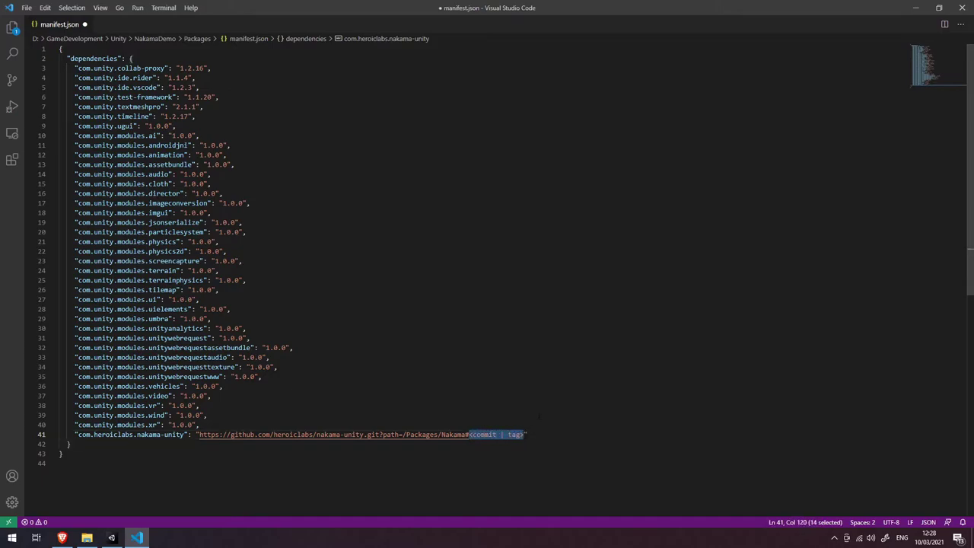
key(BackSpace)
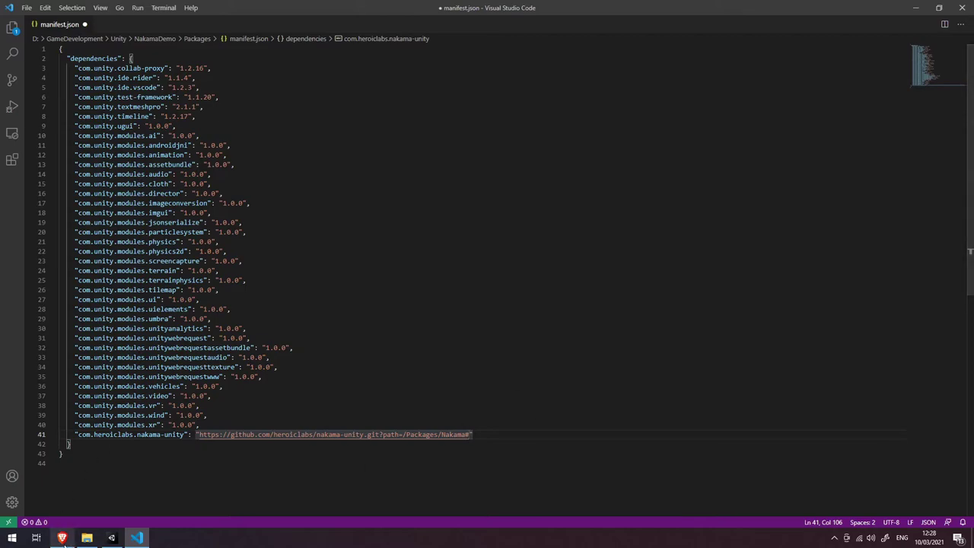
Switch to the nakama-unity GitHub page in the browser and list the repository's release tags to find the latest version
click(63, 538)
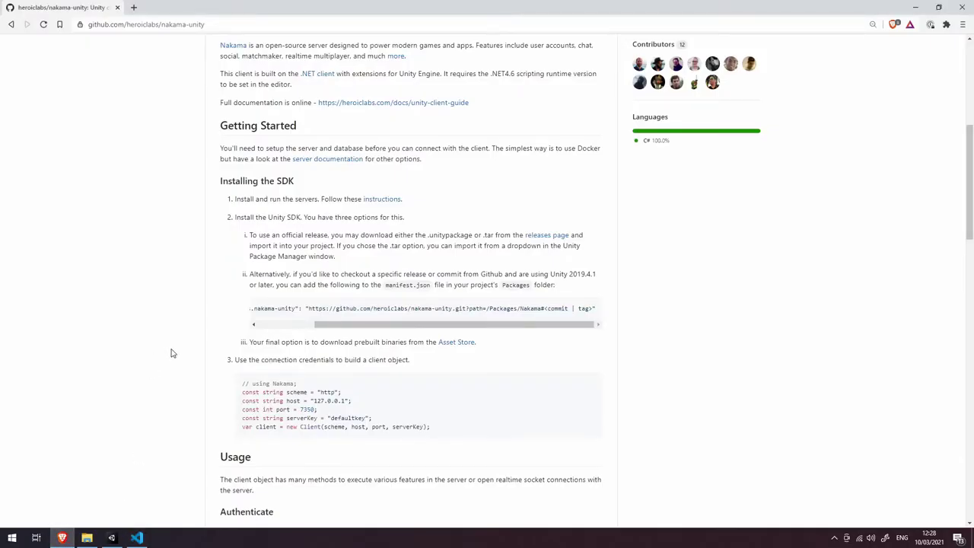
scroll(172, 352, up, 5)
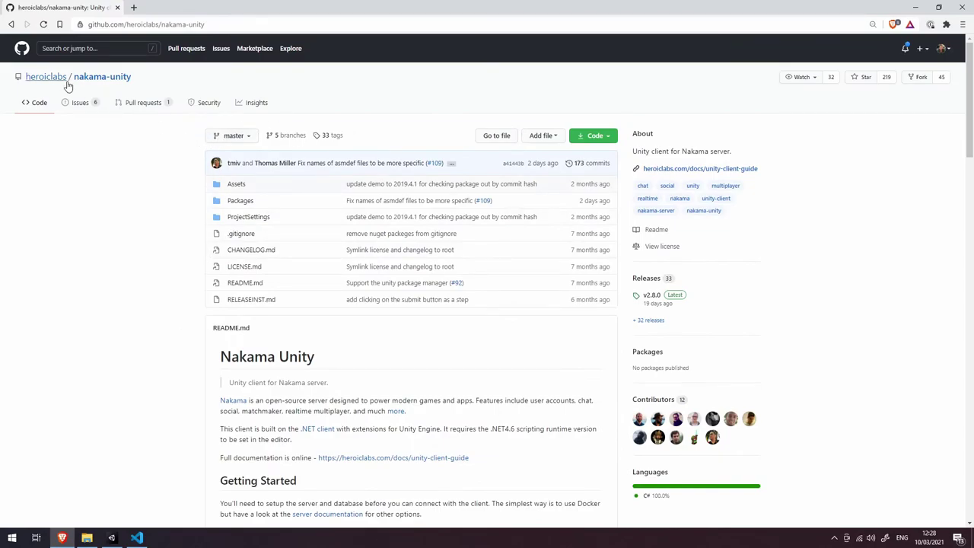
click(248, 138)
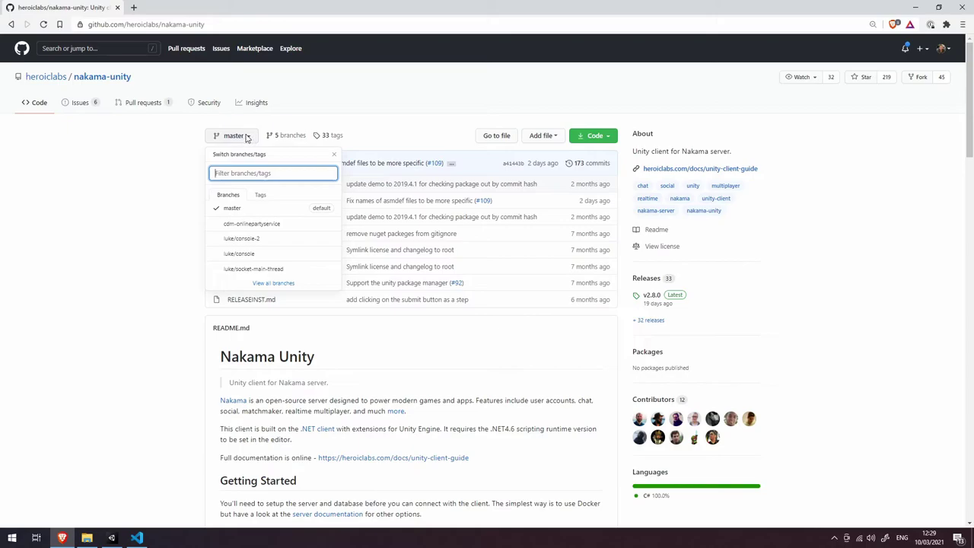
click(262, 199)
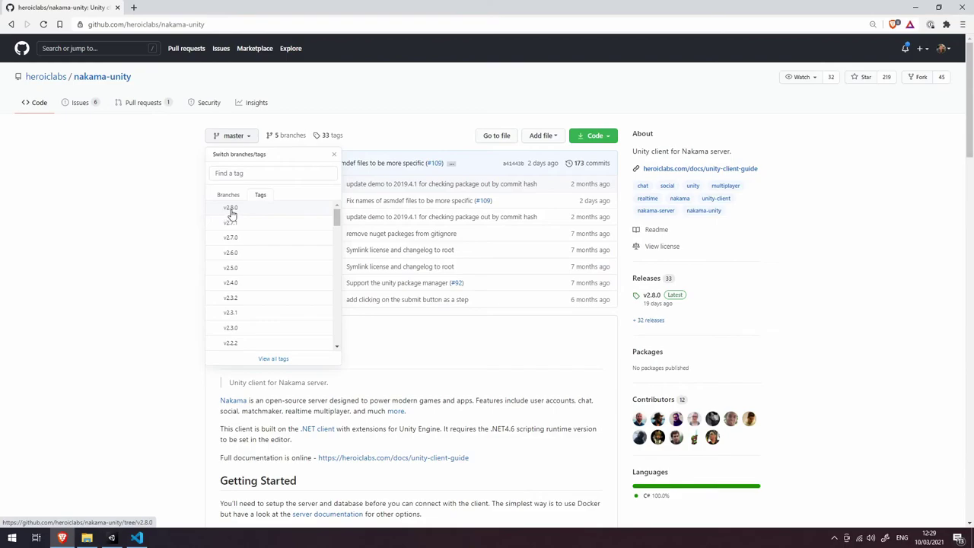
Back in Visual Studio Code, append the tag v2.8.0 after the # in the nakama-unity package URL and save manifest.json
click(136, 538)
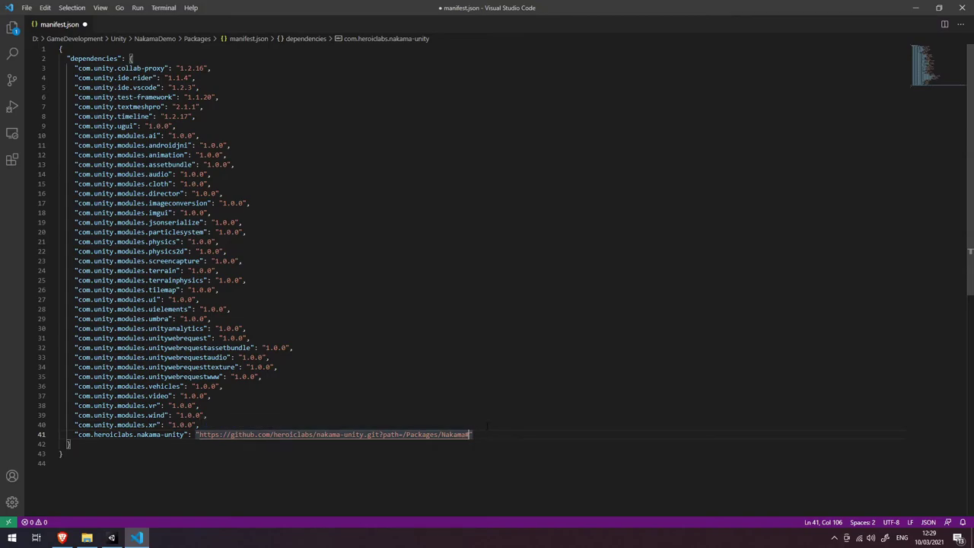
text(v2.8)
text(.0)
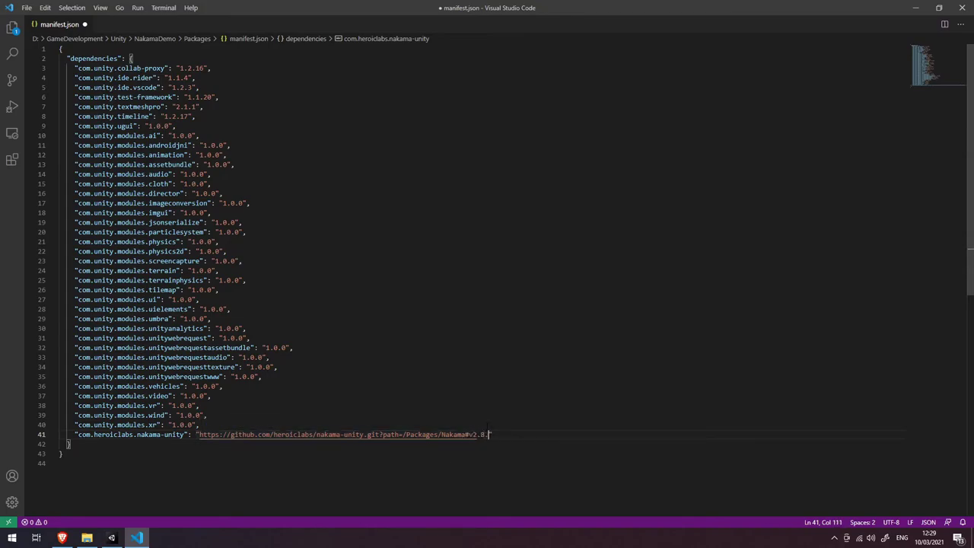
key(ctrl+s)
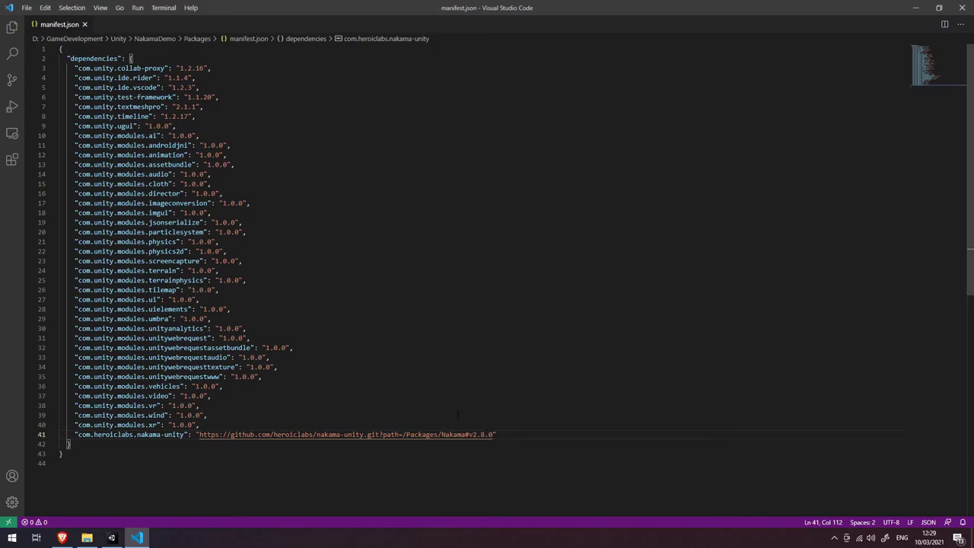
Switch to the Unity editor and view the contents of the Nakama Unity folder under the project's Packages
click(111, 537)
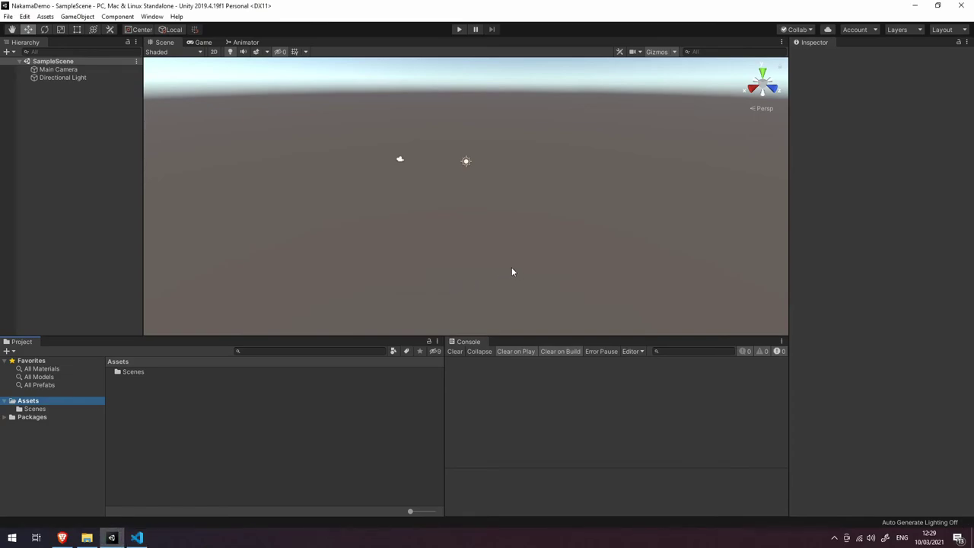
click(6, 417)
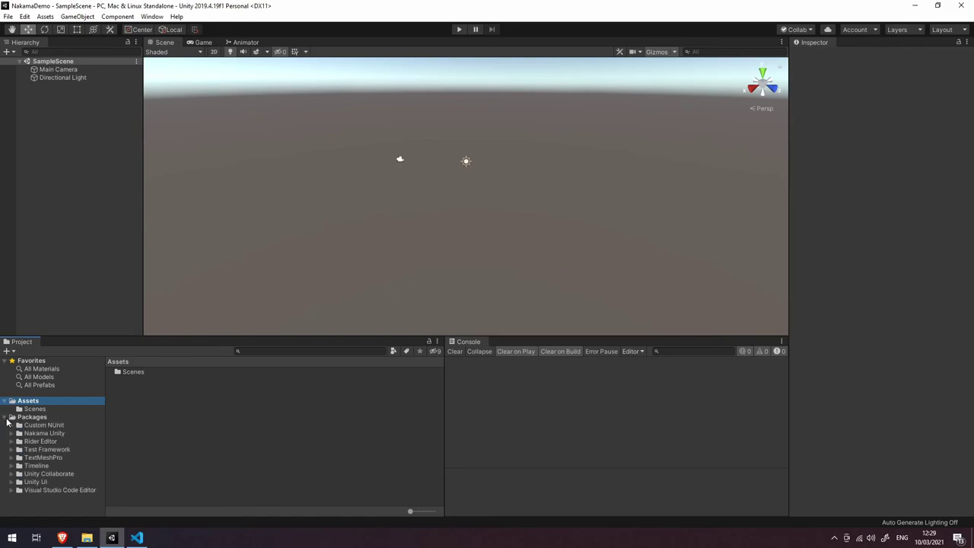
click(61, 435)
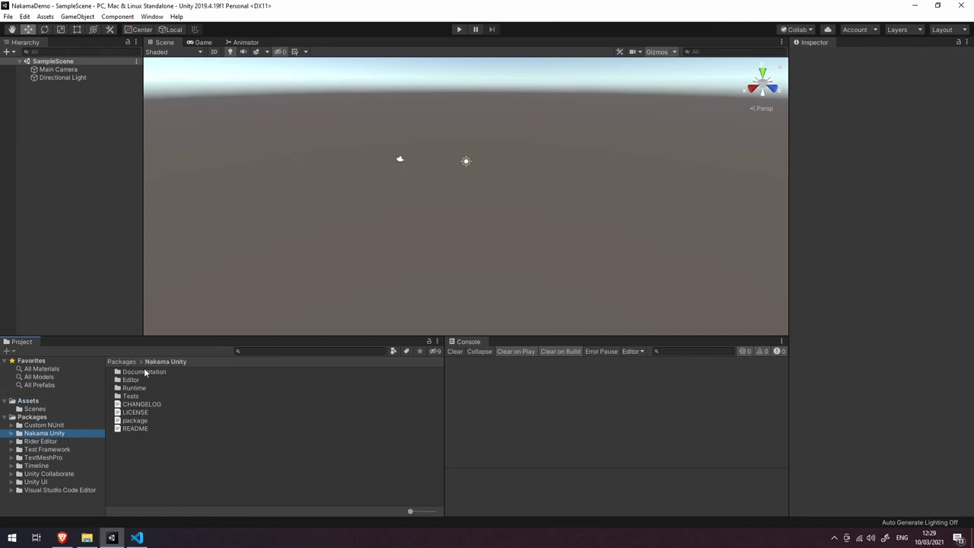